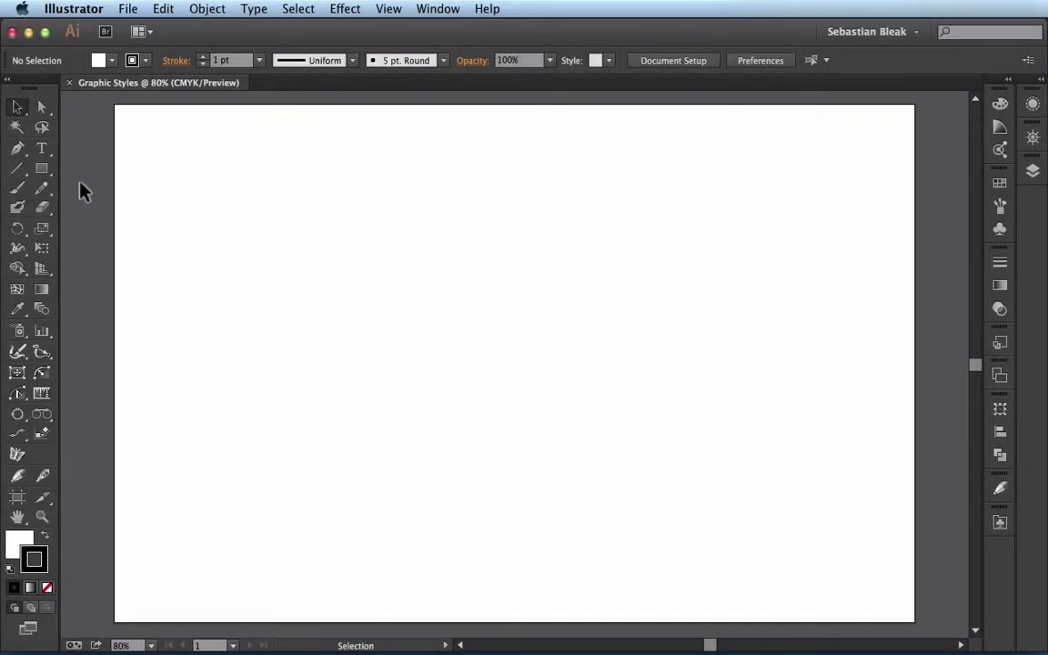
- Draw a large rectangle across most of the artboard with the Rectangle tool
click(42, 168)
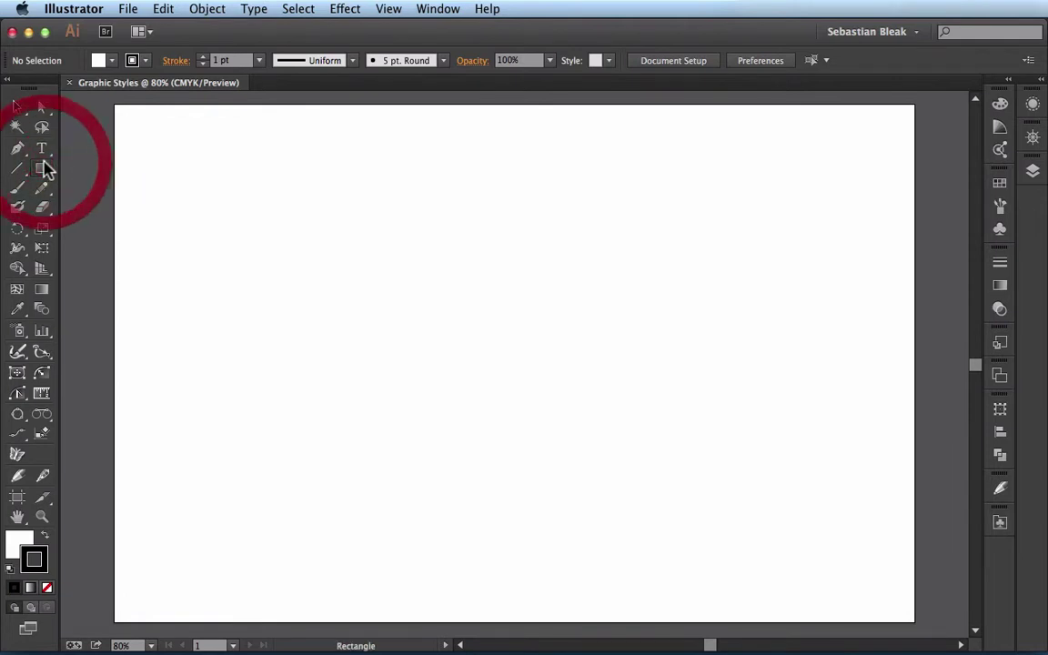
drag(191, 515, 848, 166)
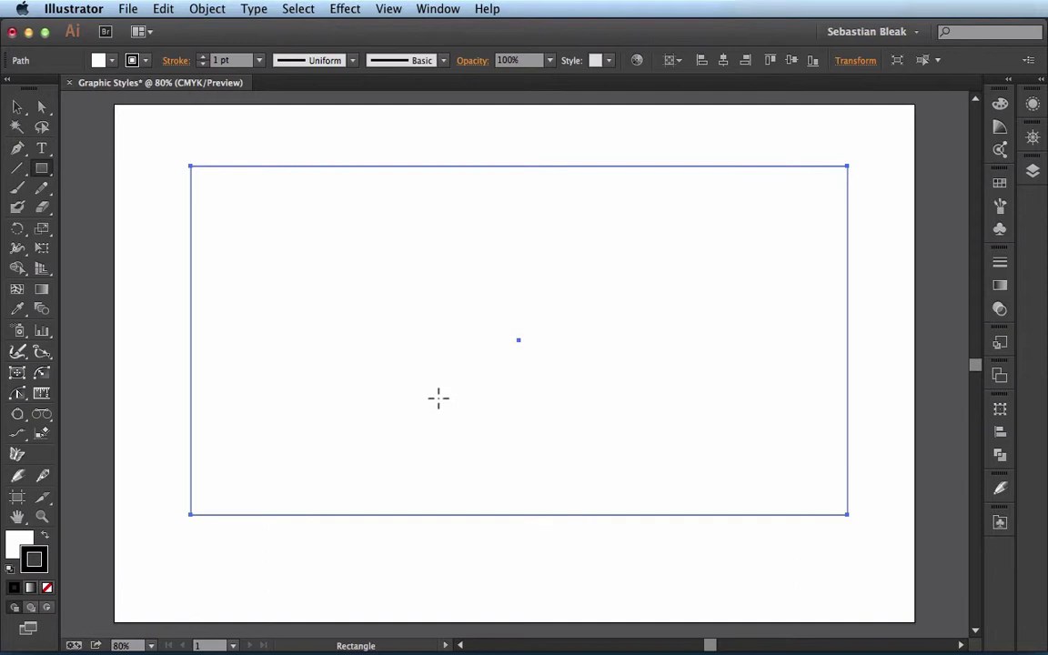
- Show the Graphic Styles panel from the Window menu
click(438, 11)
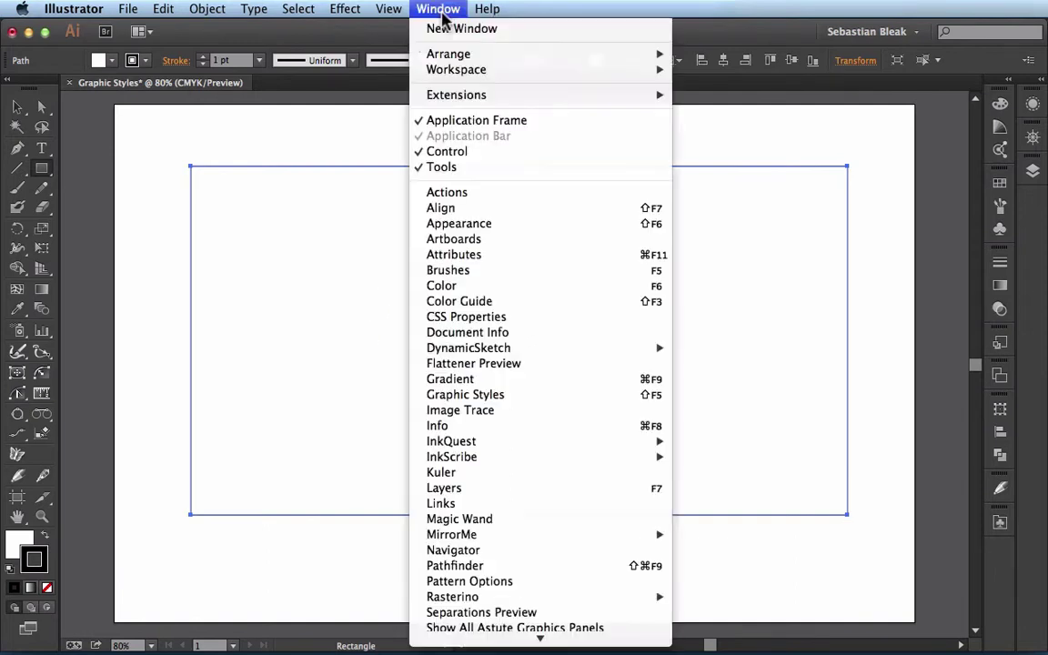
click(557, 397)
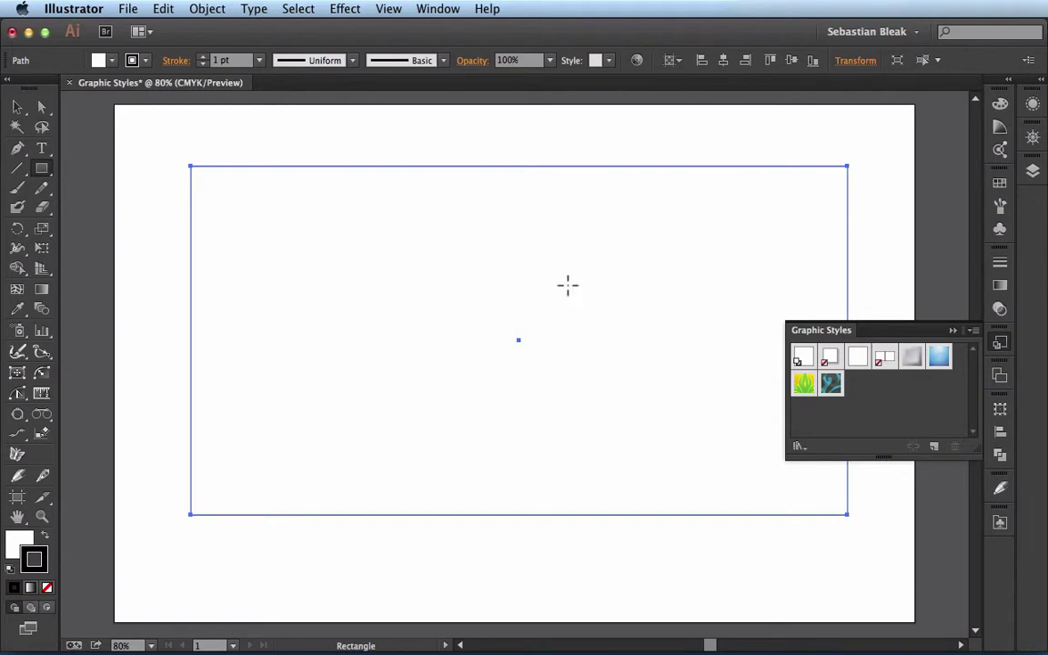
- Give the rectangle a CMYK Blue stroke with a 20 pt weight
click(999, 182)
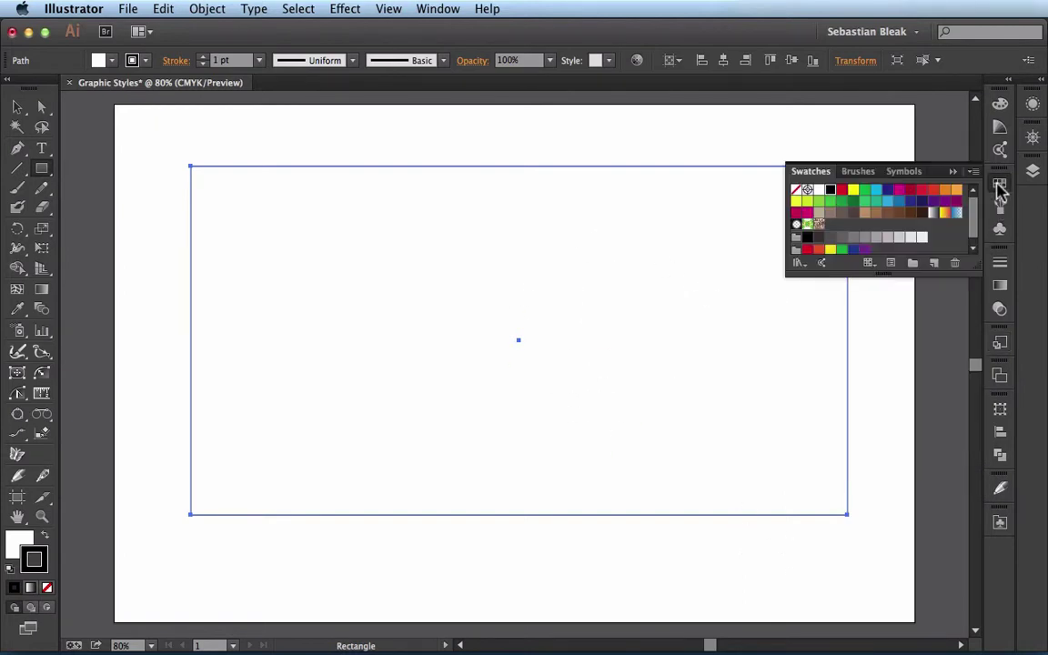
click(888, 191)
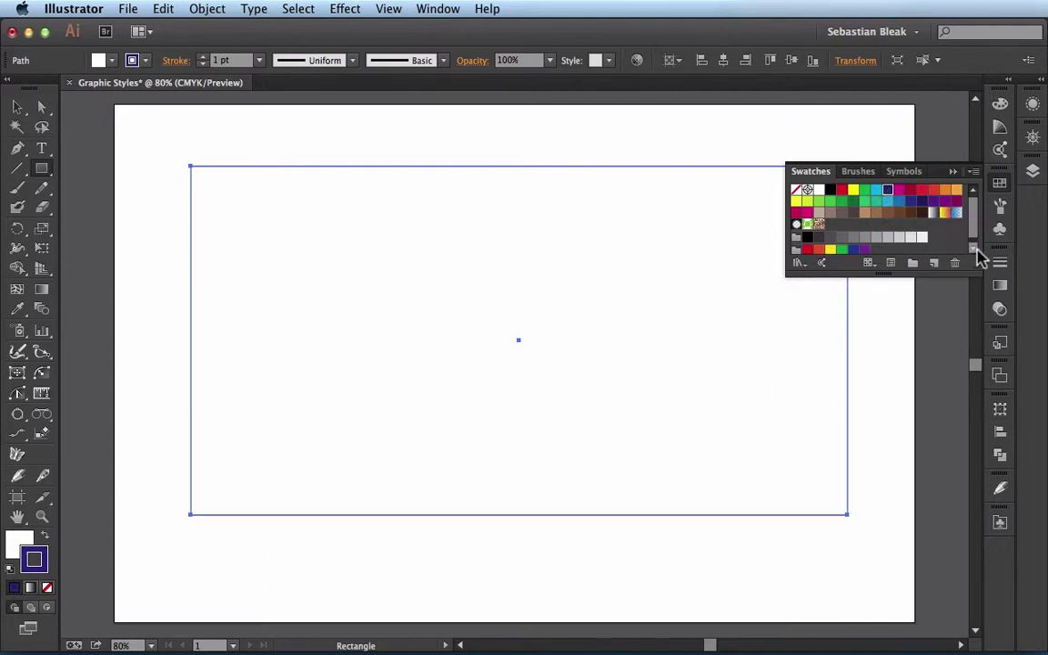
click(999, 262)
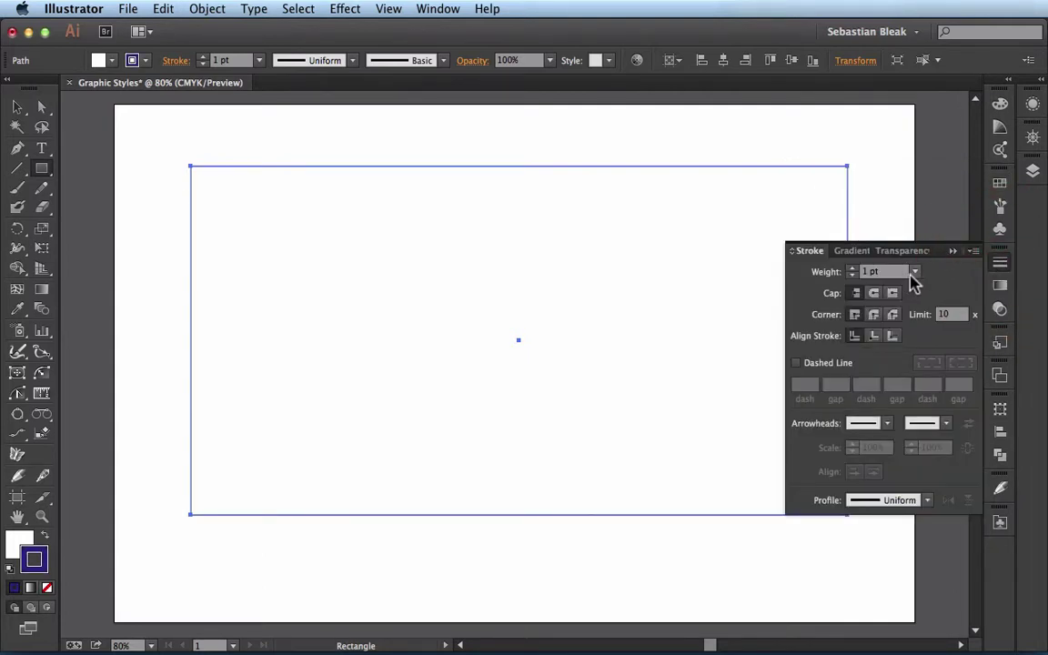
click(915, 272)
click(946, 571)
click(952, 255)
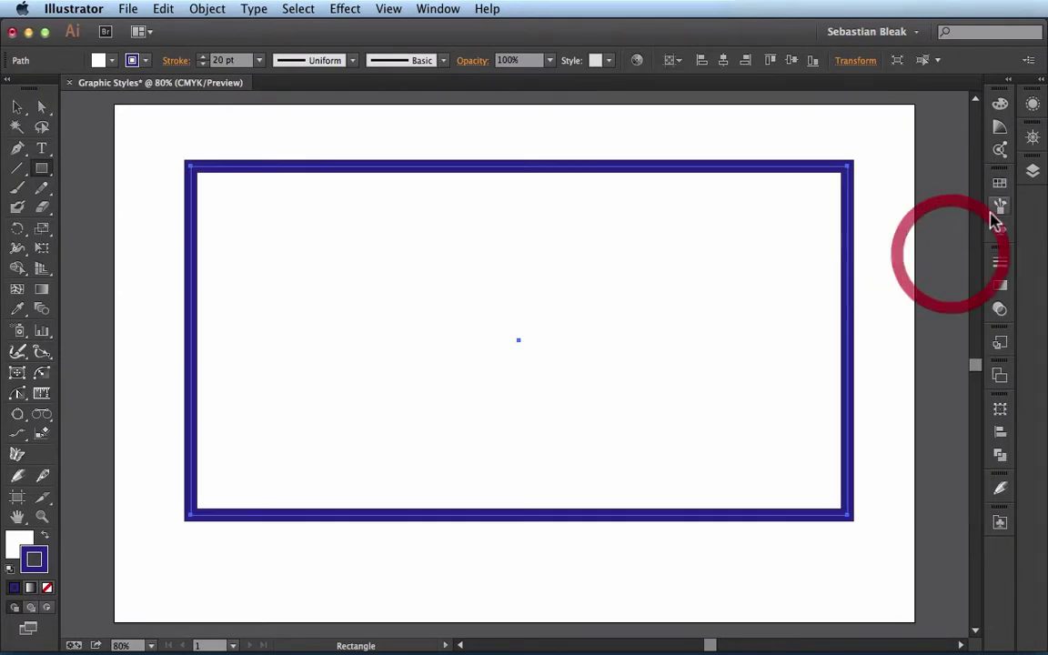
- Fill the rectangle with CMYK Cyan from the Swatches panel
click(999, 186)
key(x)
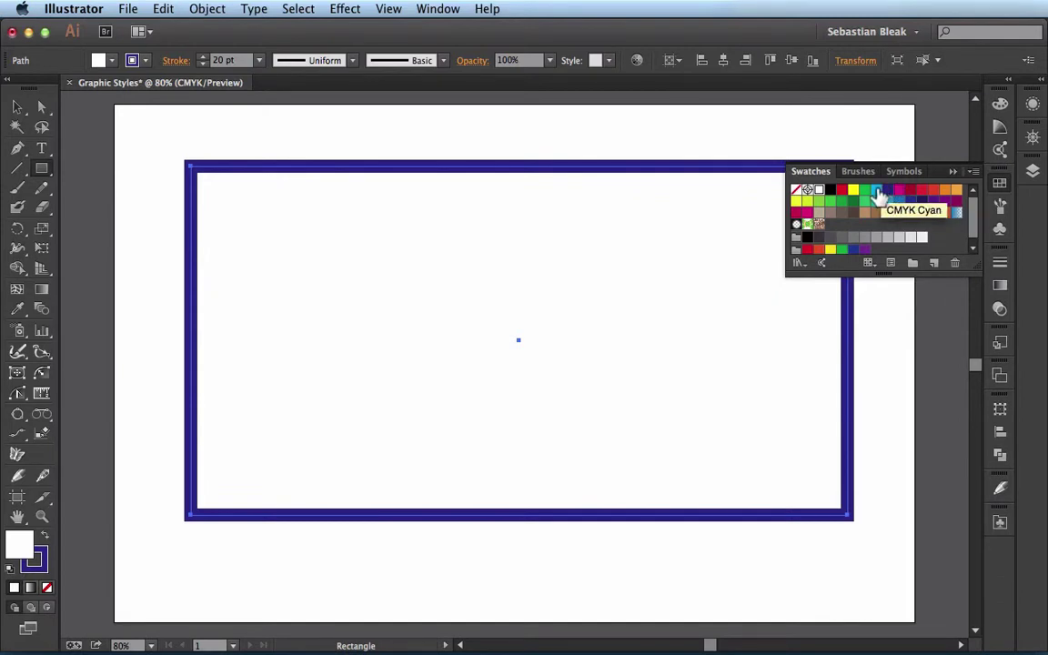
click(875, 190)
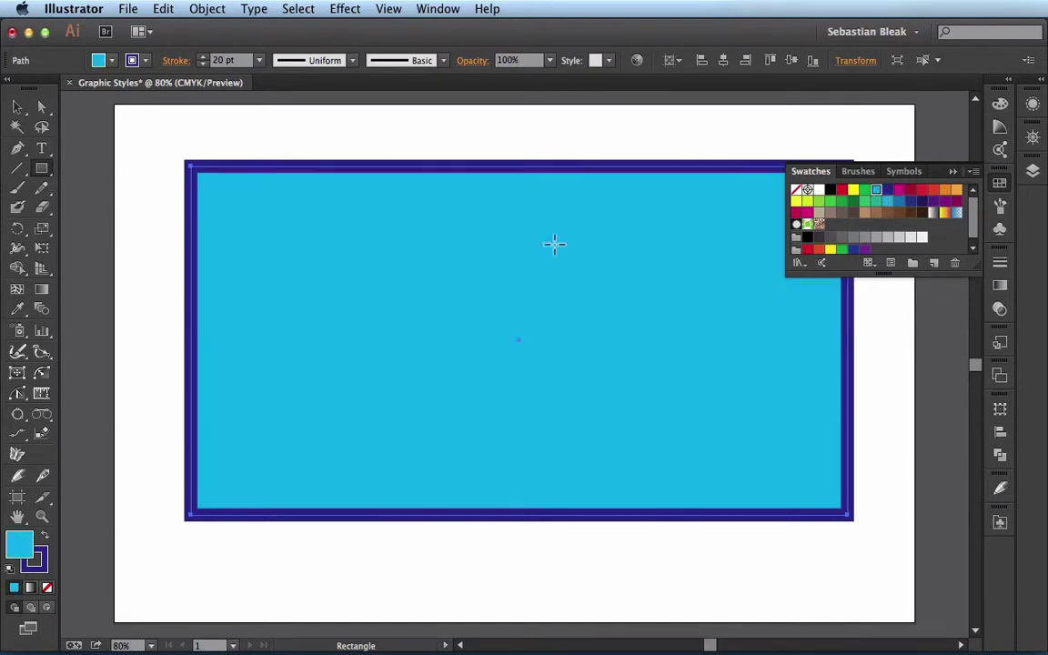
click(952, 171)
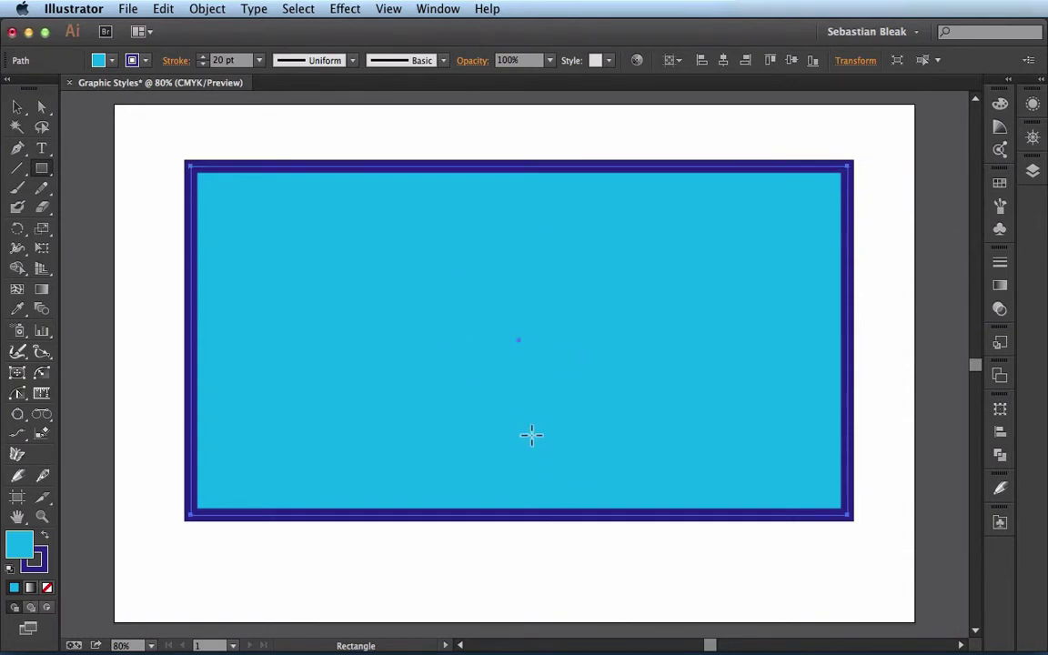
- Save the cyan fill and blue 20 pt stroke as a new graphic style and preview it
click(1000, 344)
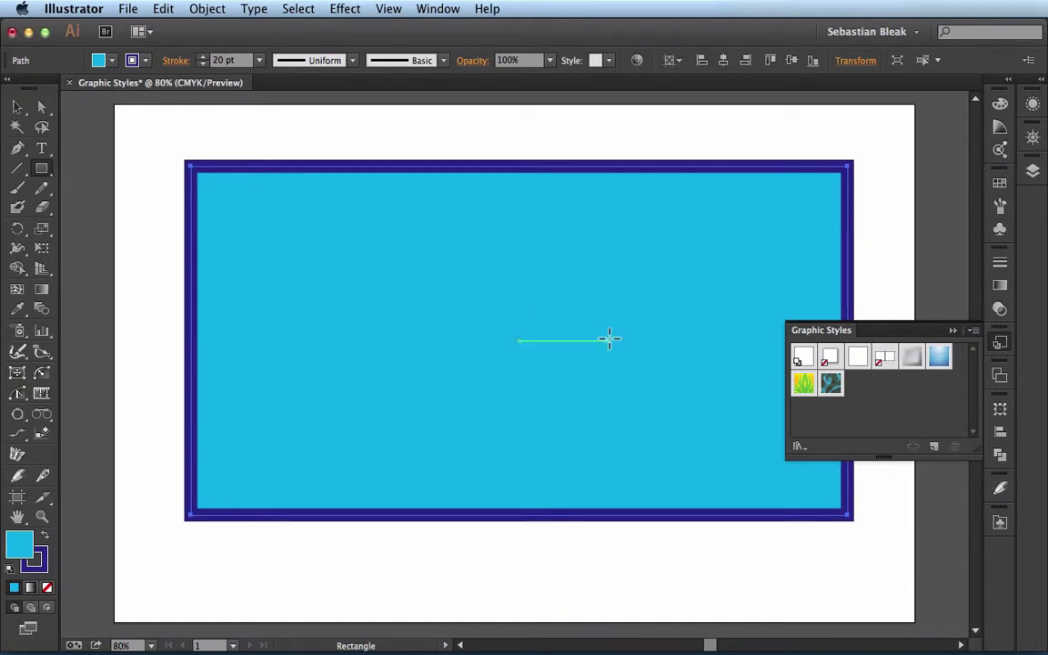
click(936, 447)
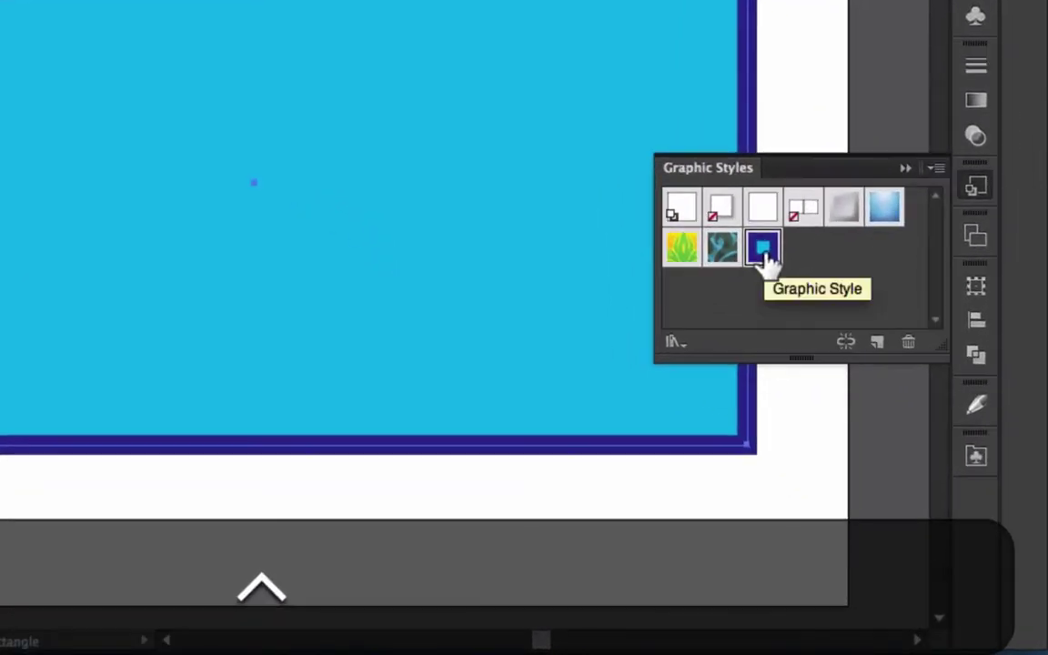
right_click(858, 387)
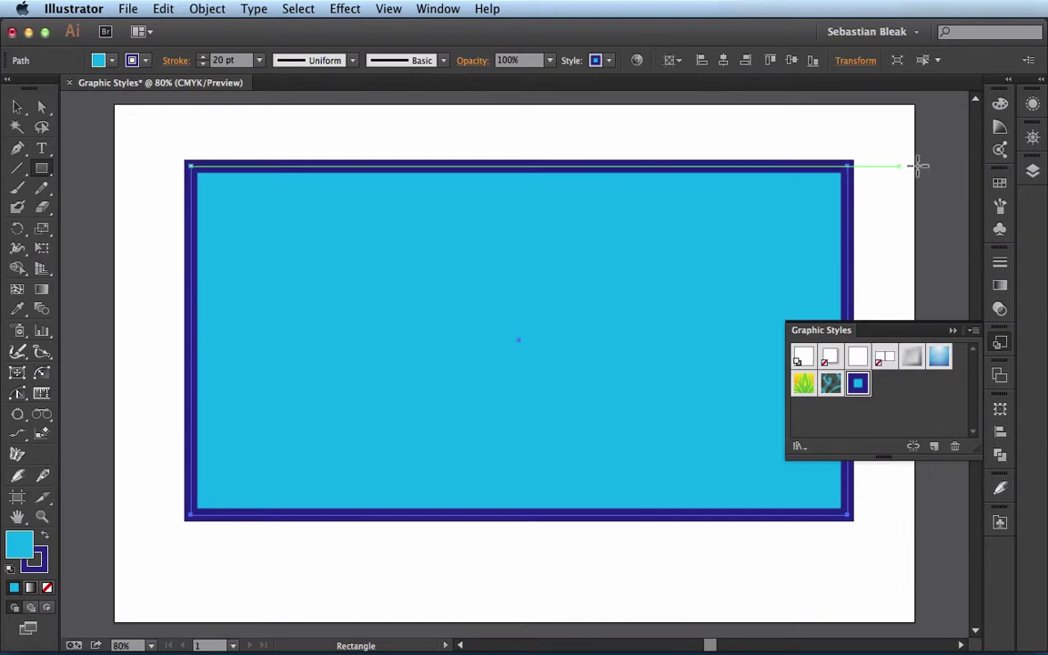
- Give the rectangle a CMYK Yellow fill and a red dashed stroke
click(999, 183)
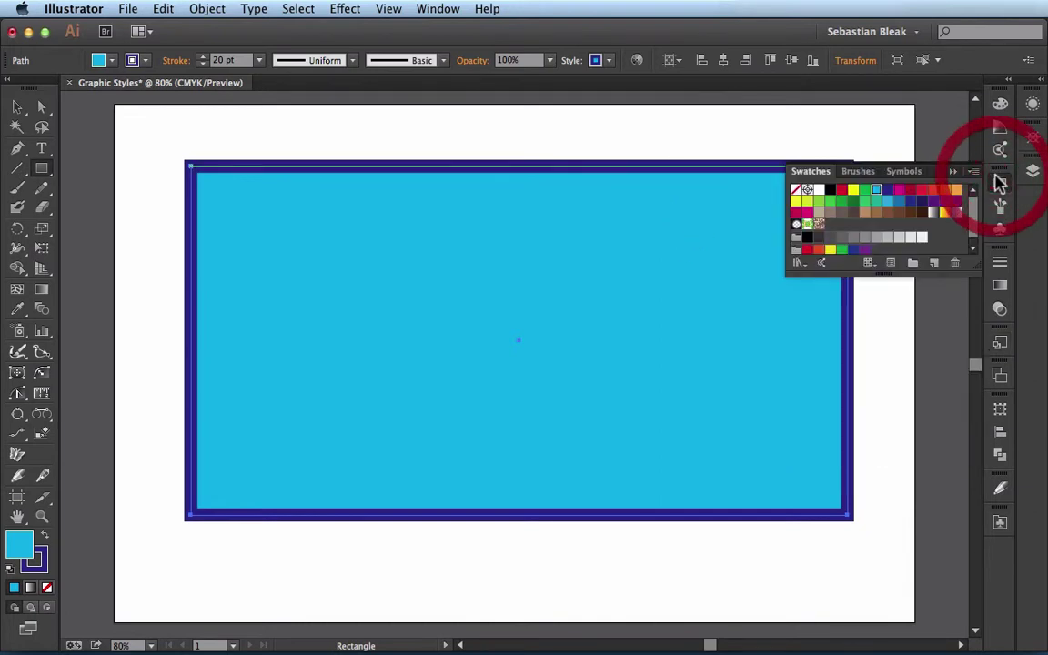
click(852, 191)
key(x)
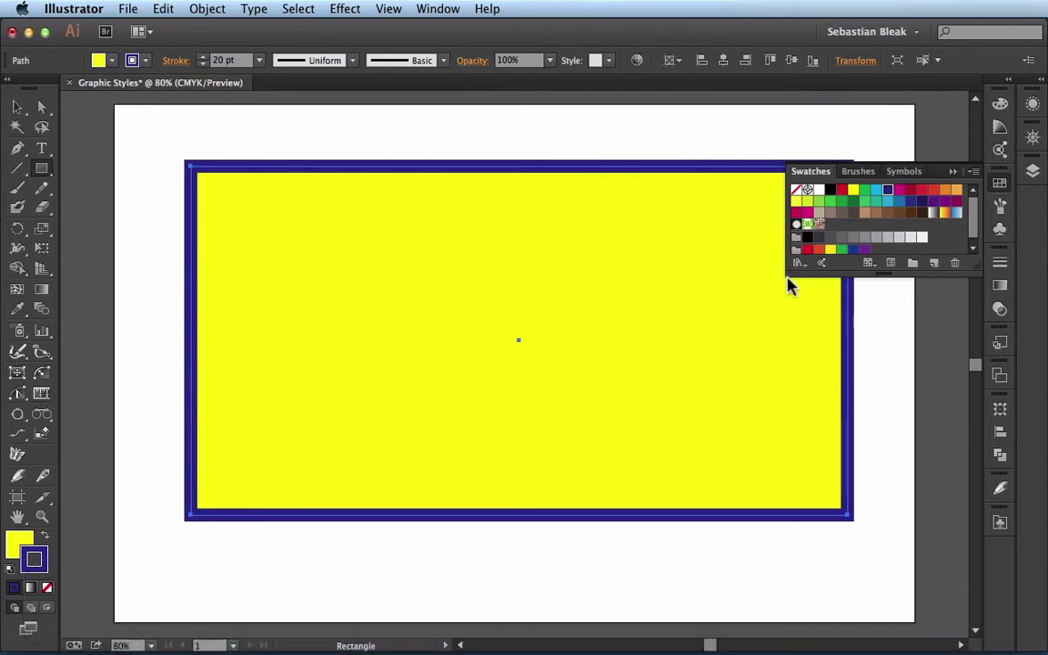
click(934, 192)
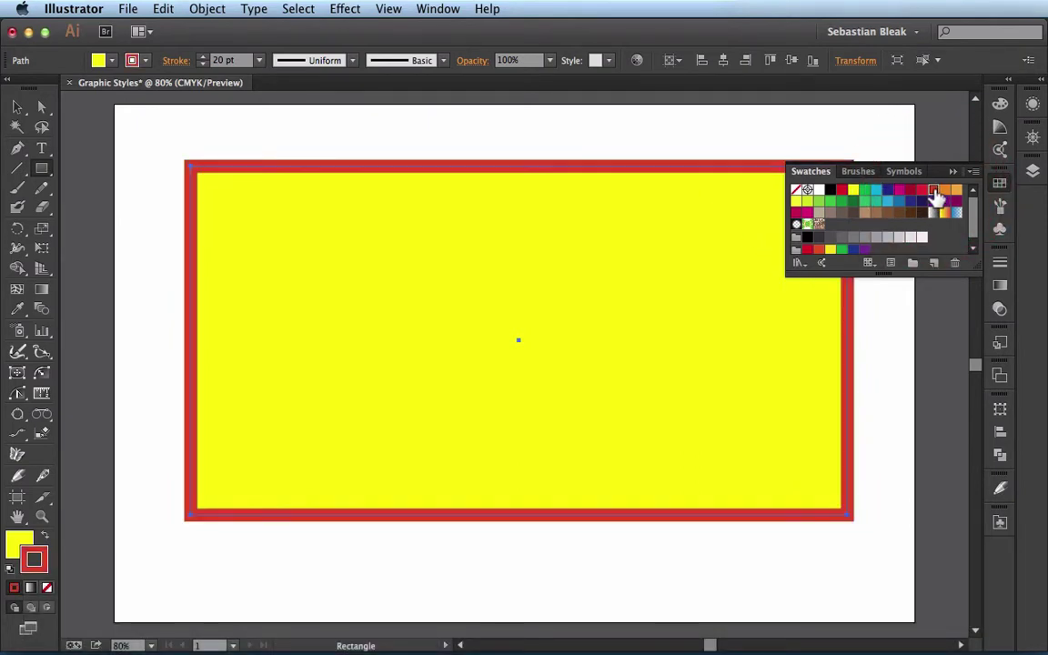
click(999, 263)
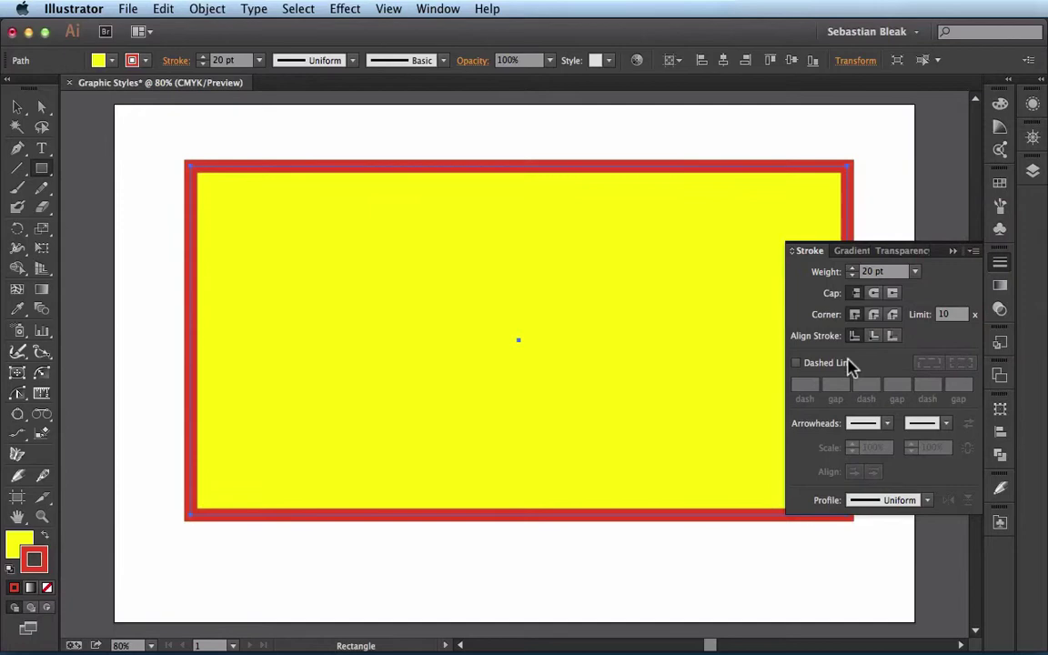
click(799, 363)
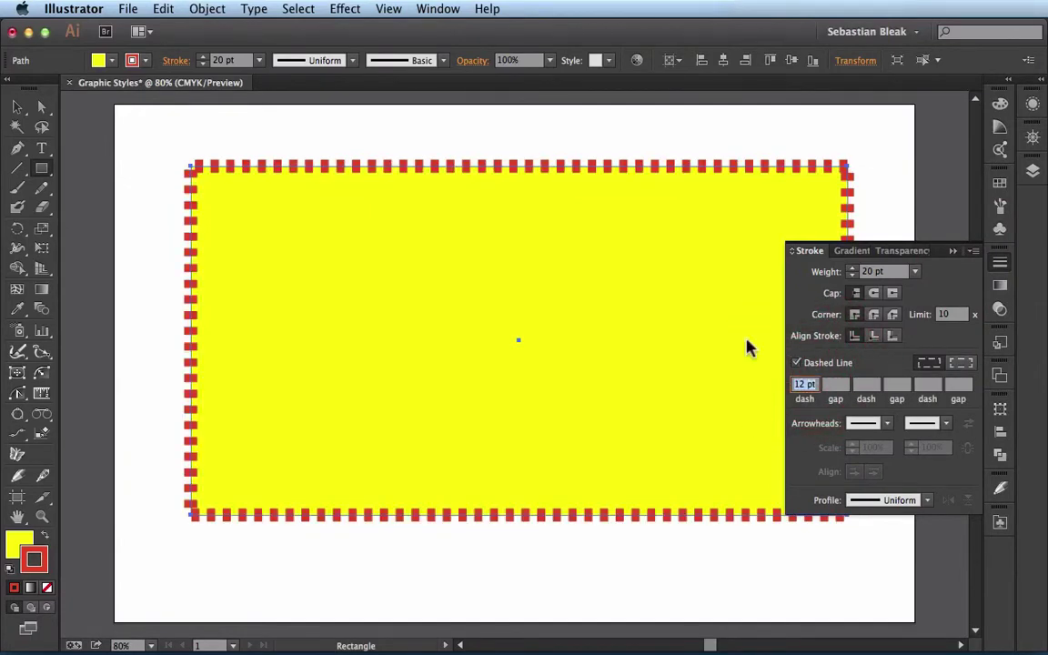
- Store the yellow fill and red dashed stroke as Graphic Style 2
click(953, 252)
click(999, 344)
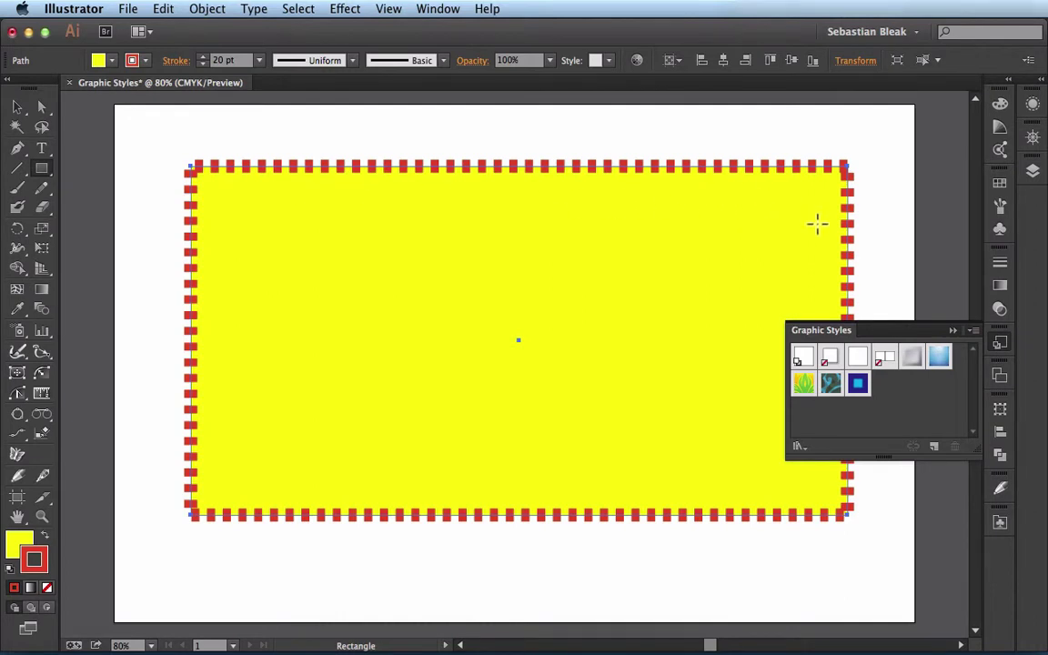
click(934, 448)
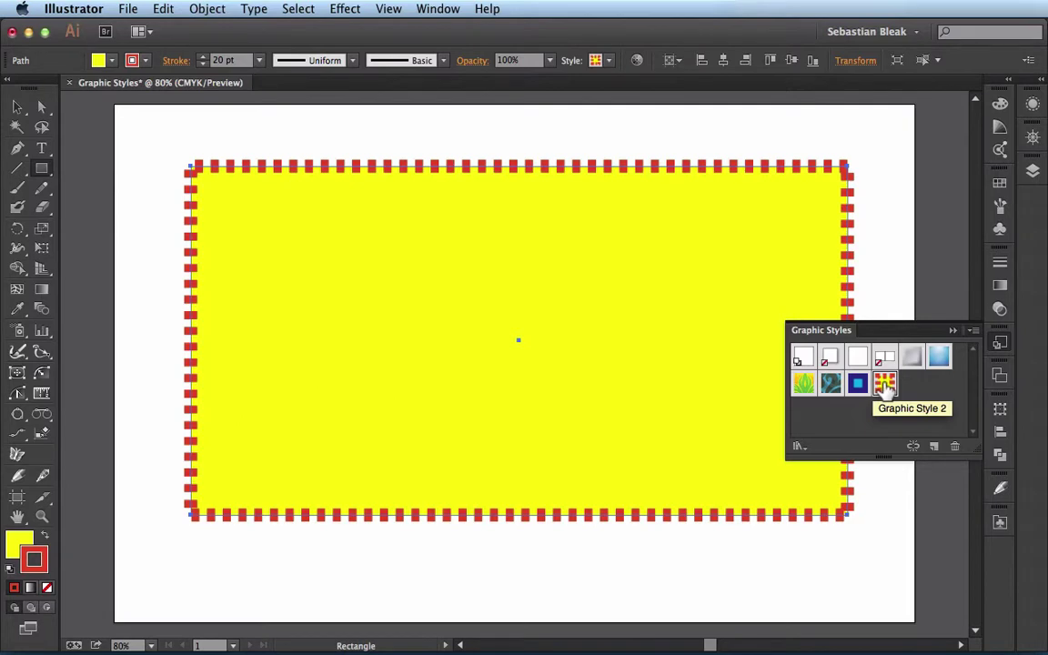
- Overwrite the blue graphic style with Graphic Style 2's look, then delete Graphic Style 2
click(884, 386)
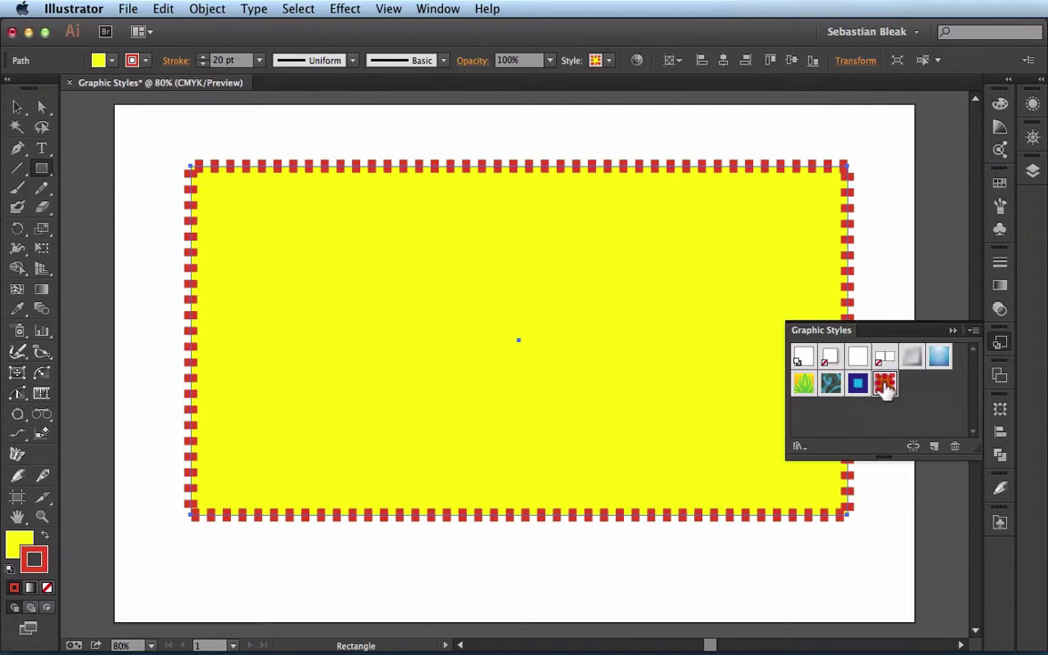
drag(885, 386, 857, 383)
key(alt)
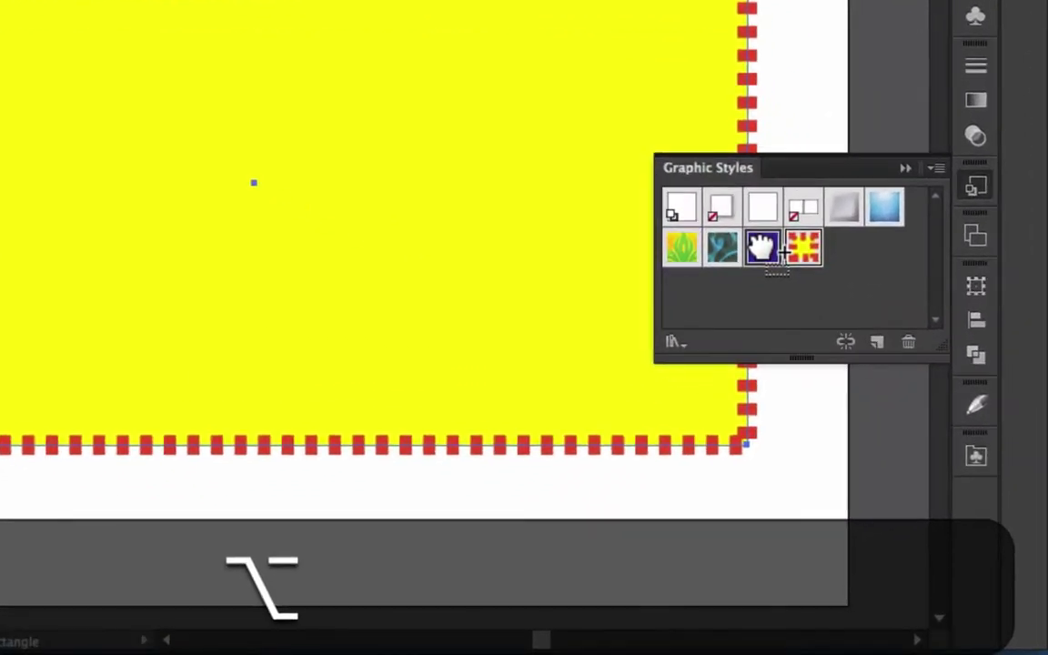
drag(763, 247, 762, 247)
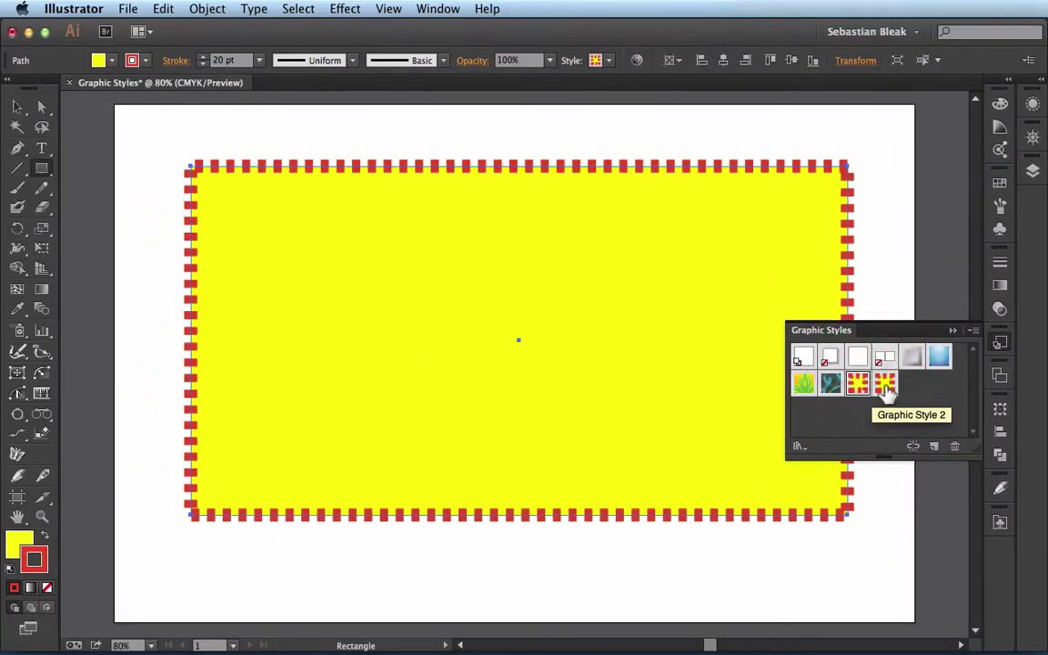
drag(885, 386, 955, 447)
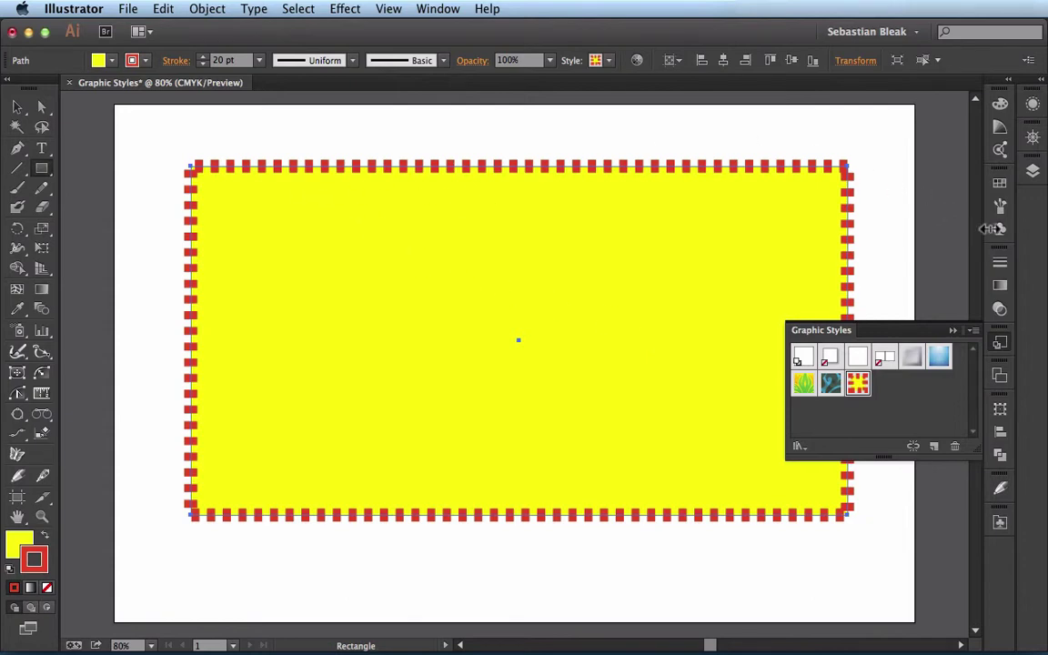
- Make the stroke solid at 0.25 pt and set the rectangle's fill to None
click(999, 262)
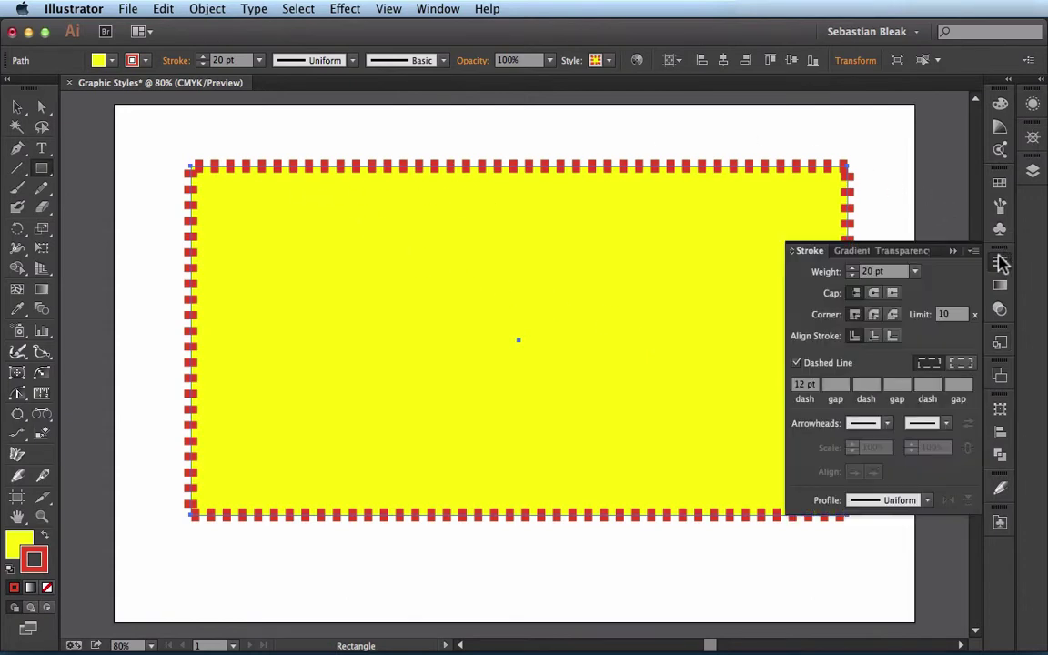
click(796, 363)
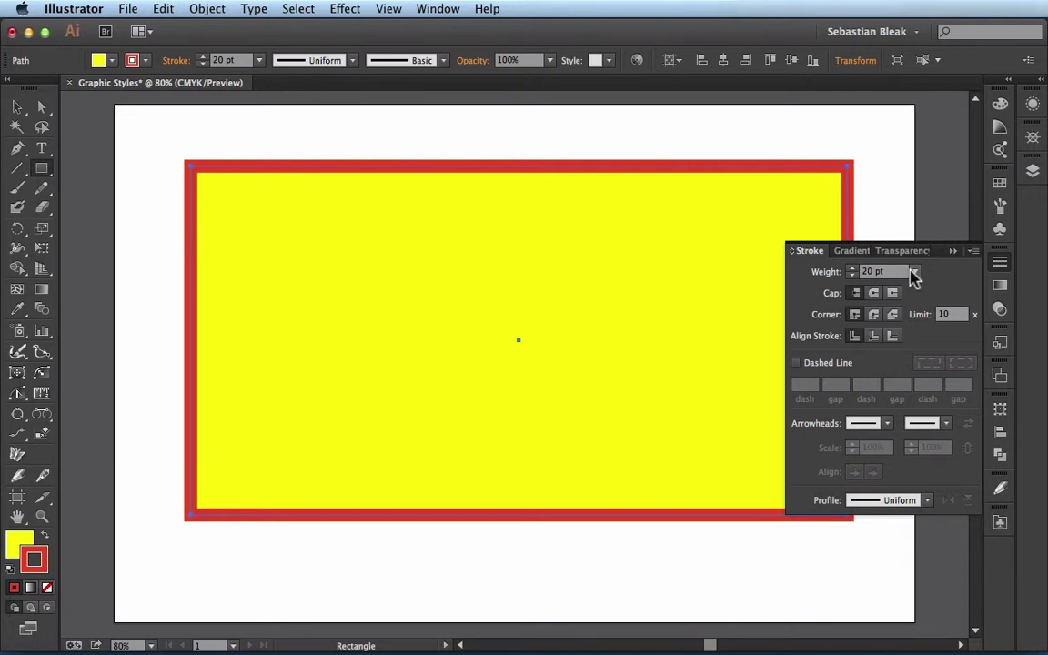
click(914, 273)
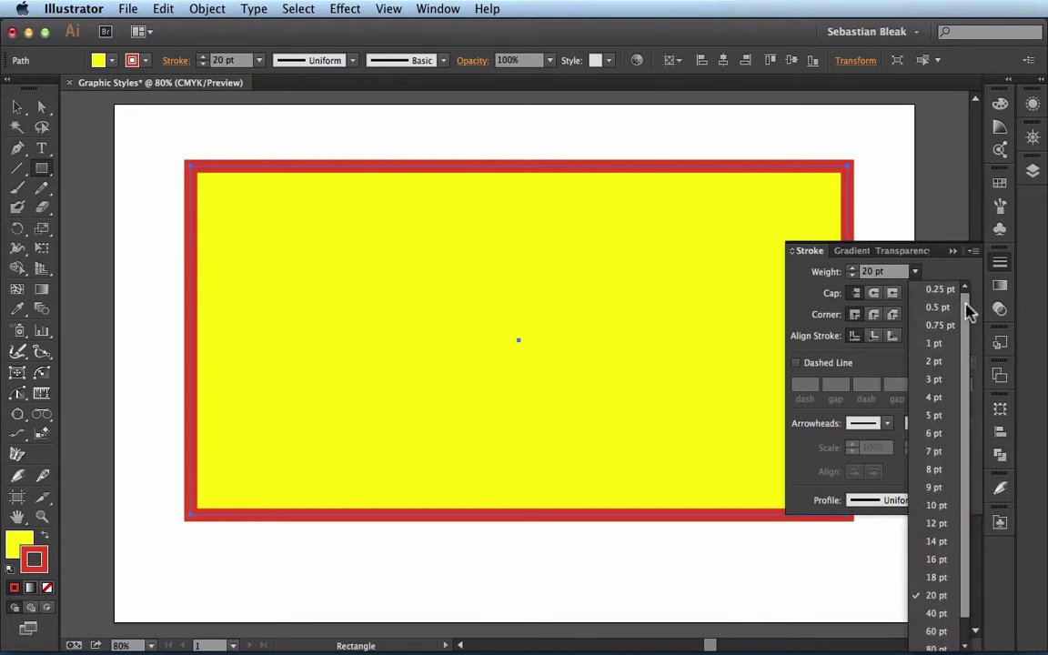
click(955, 290)
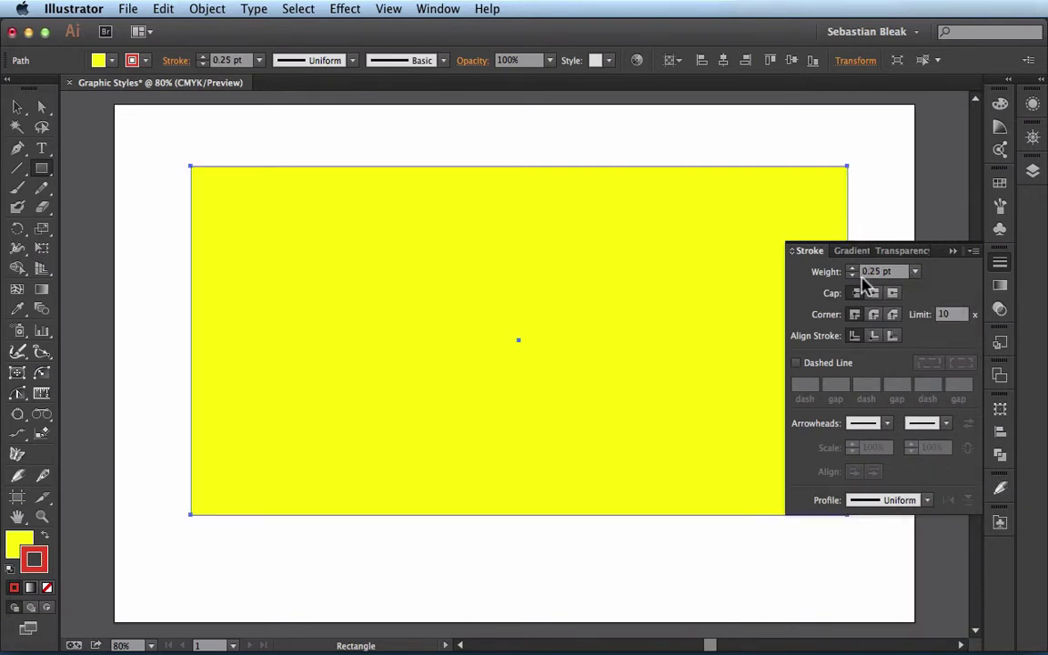
click(952, 252)
key(x)
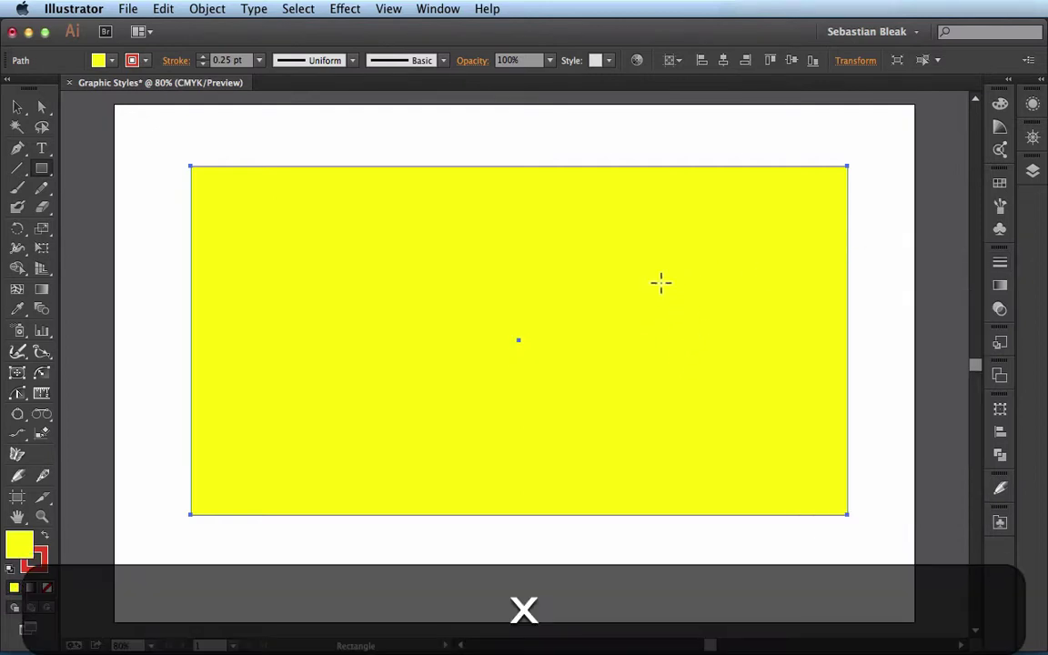
key(slash)
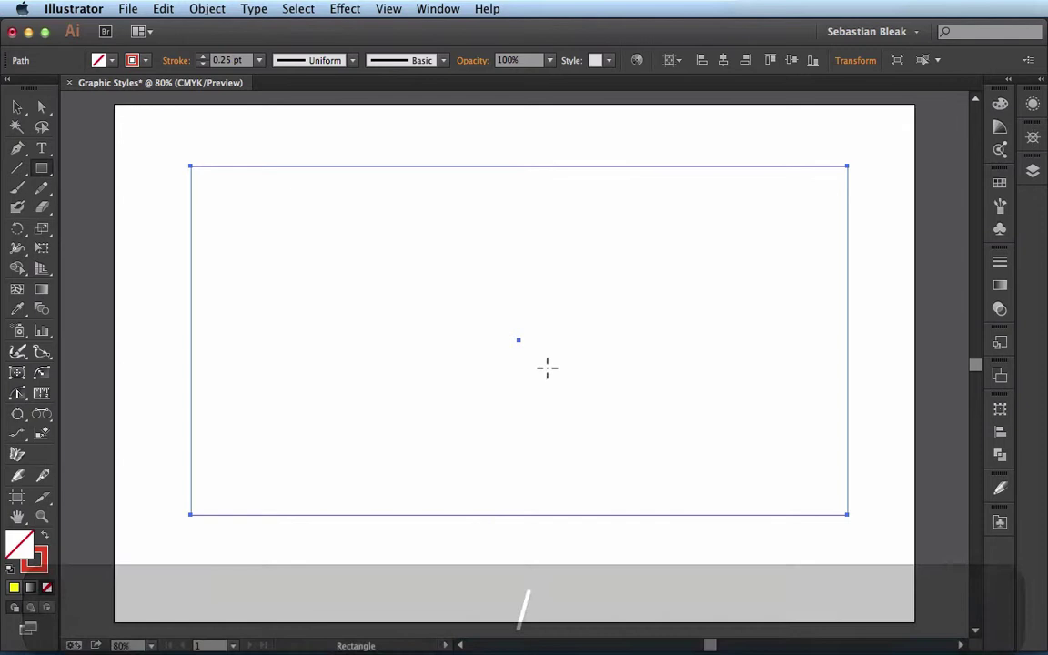
- Save the thin unfilled 0.25 pt outline as a new graphic style
click(1001, 343)
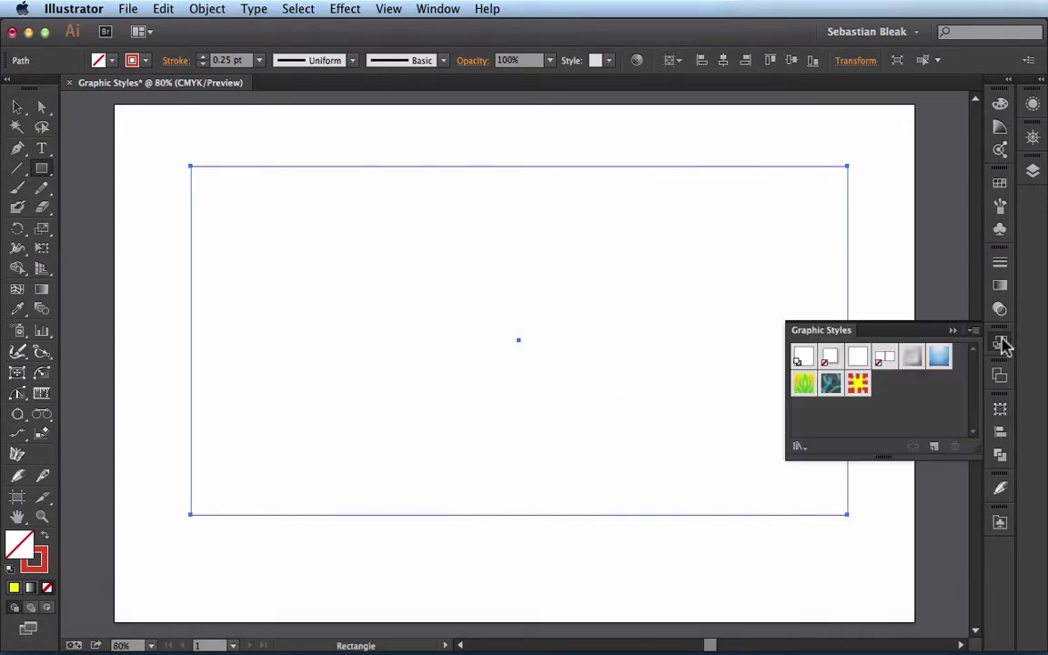
click(936, 448)
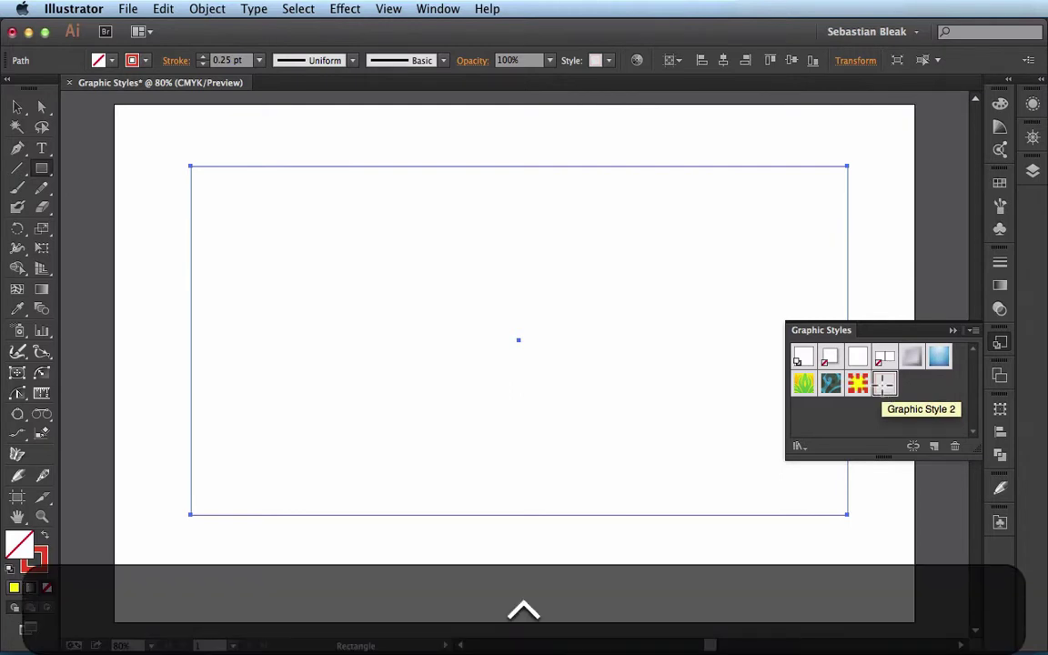
ctrl+click(884, 387)
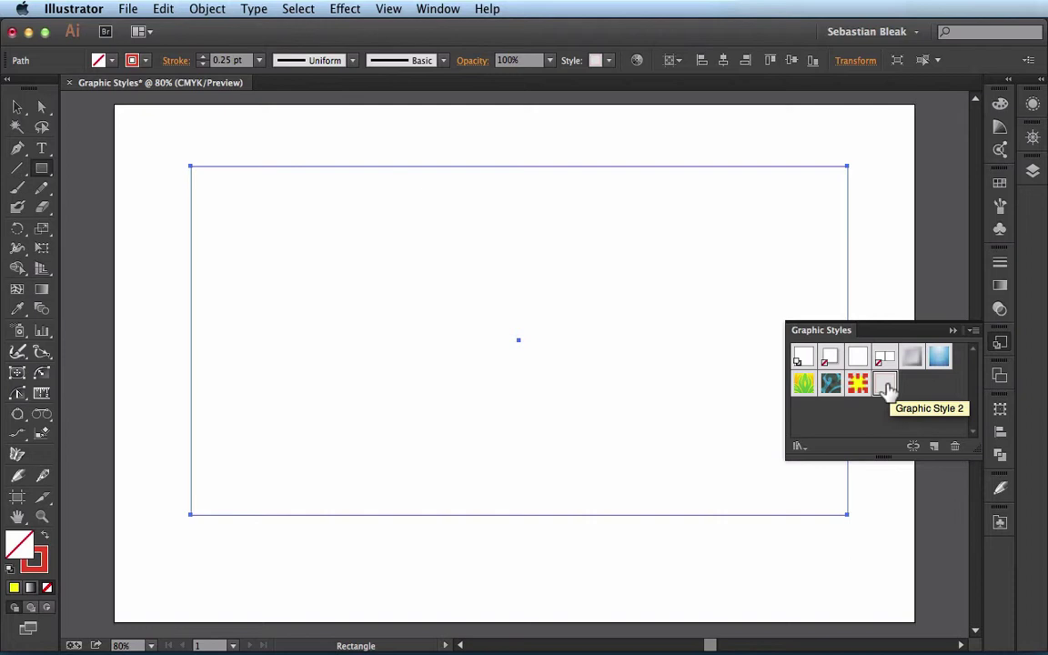
- Alt-drag the new style onto the Default Graphic Style swatch to replace it
click(885, 387)
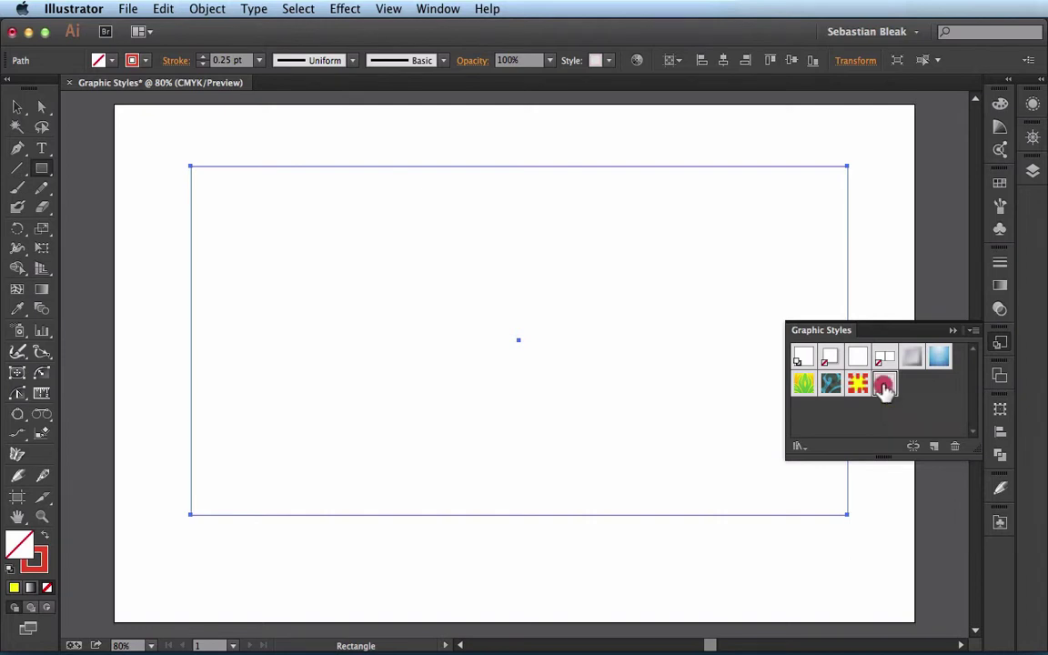
drag(885, 387, 804, 356)
key(alt)
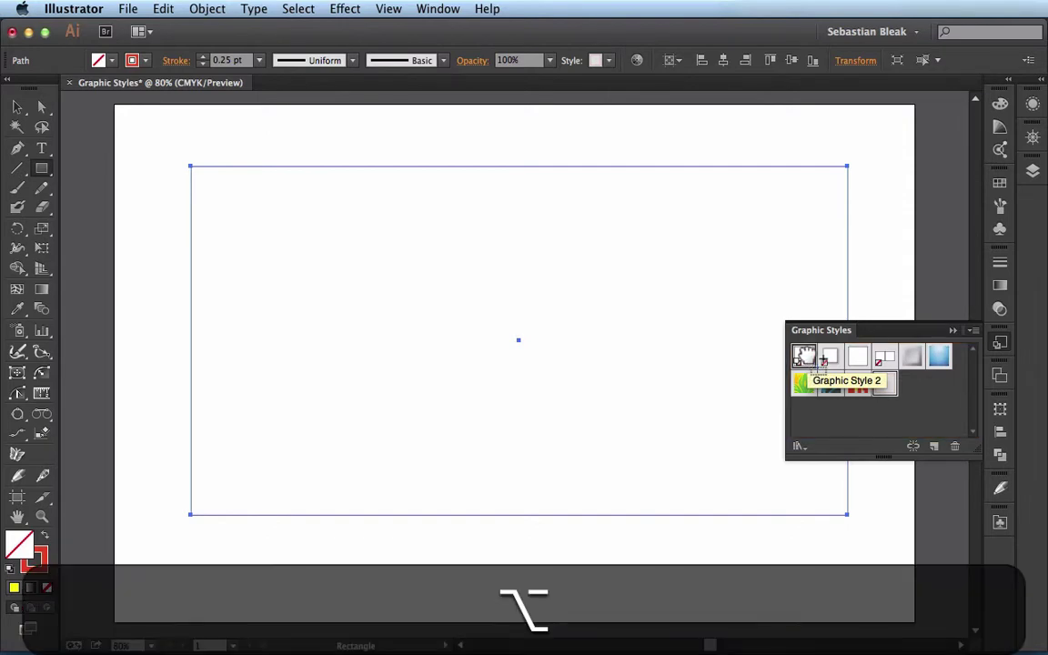
drag(804, 356, 804, 358)
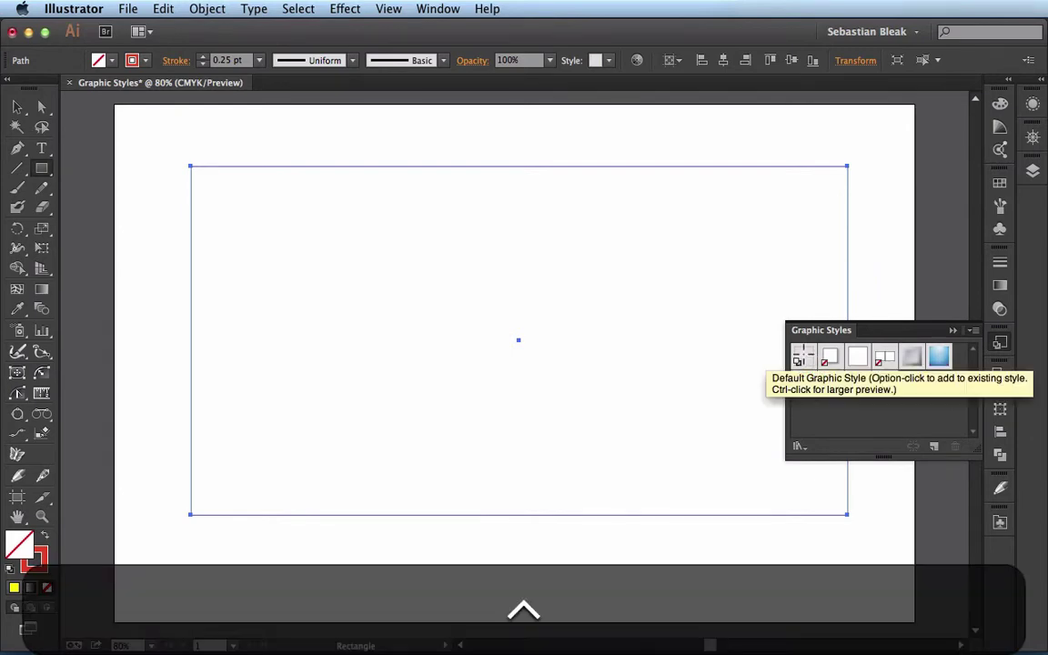
ctrl+click(804, 357)
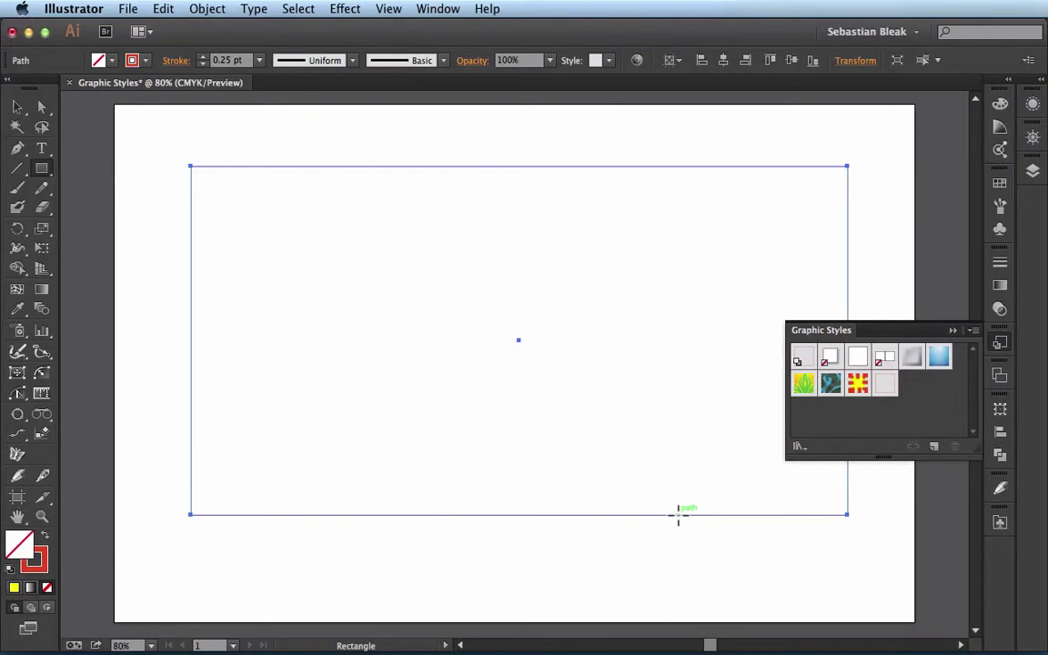
- Delete the rectangle and sketch a curved stroke and an S-shaped stroke with the Dynamic Sketch tool
key(BackSpace)
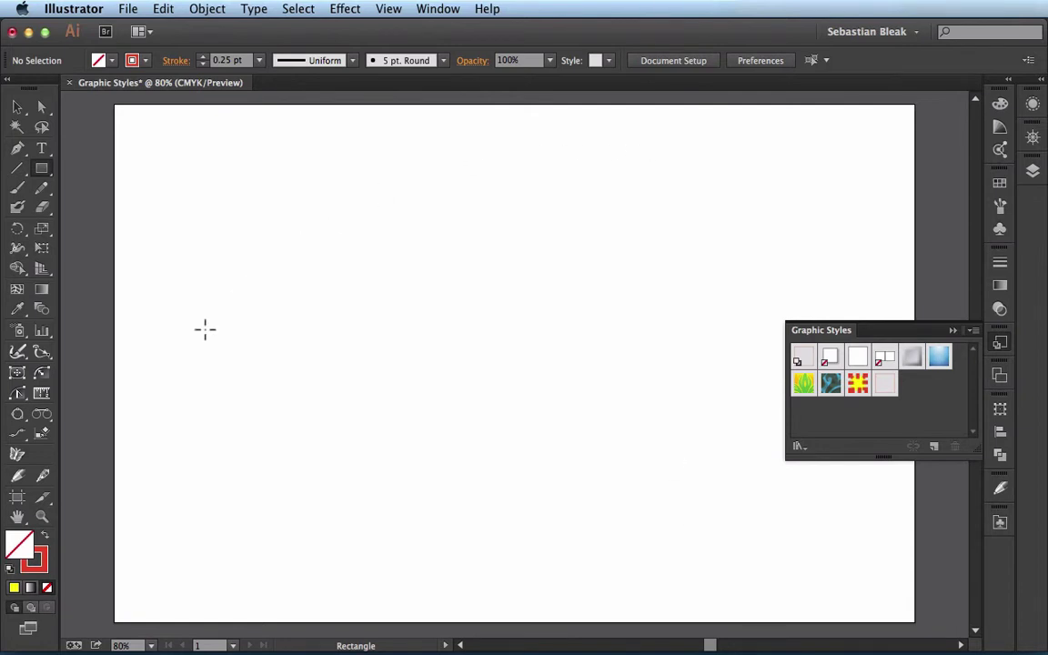
click(18, 478)
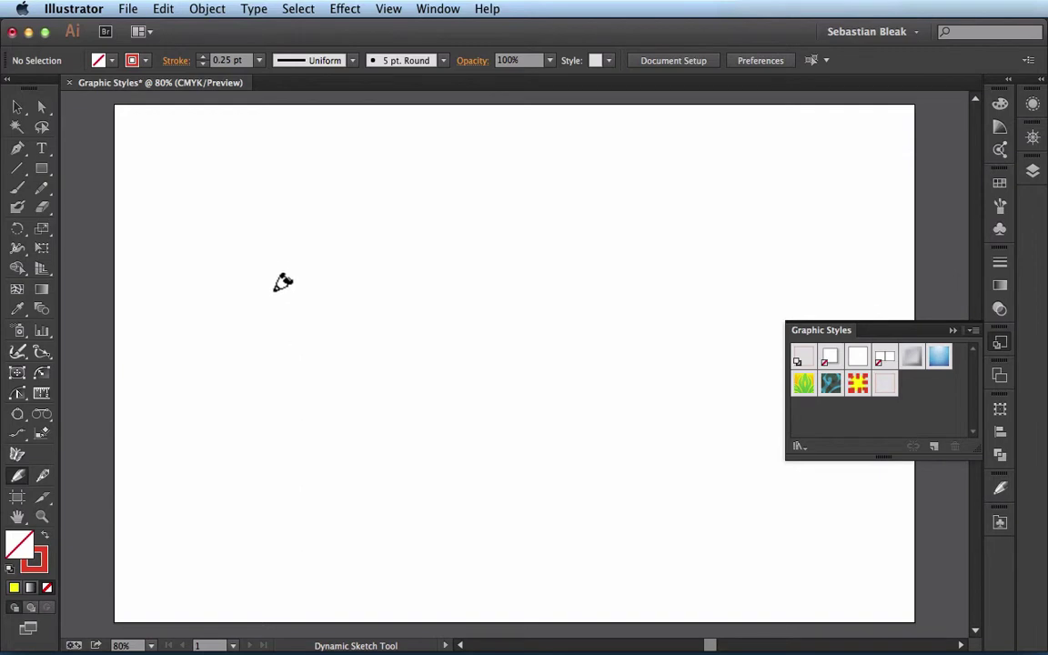
mouse_move(363, 208)
mouse_down()
mouse_move(329, 300)
mouse_move(390, 234)
mouse_move(370, 444)
mouse_move(617, 234)
mouse_up()
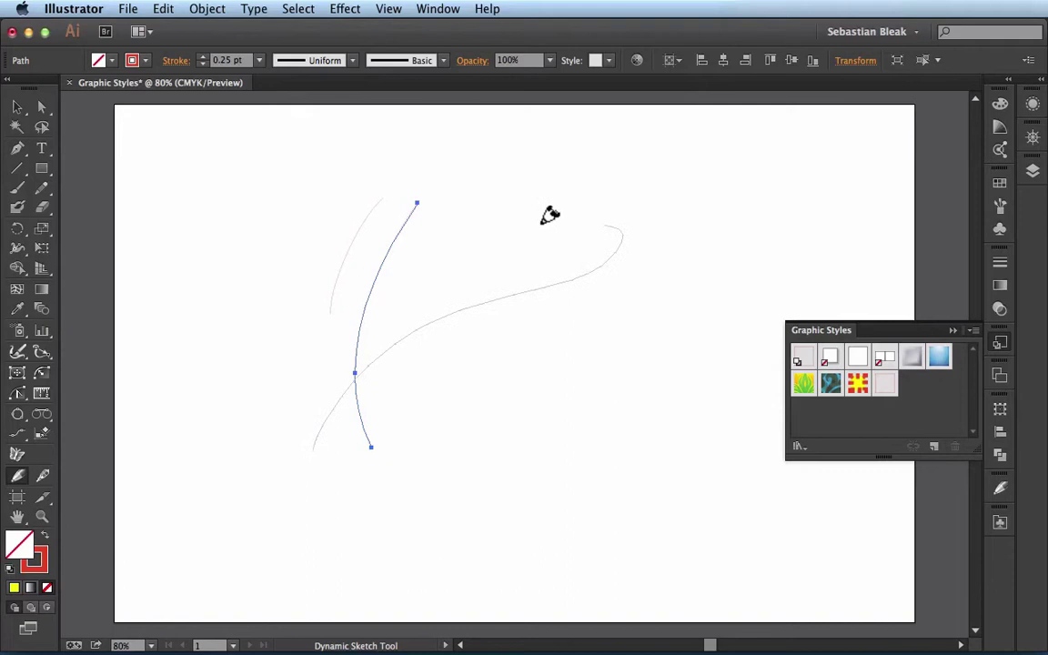
drag(546, 211, 542, 462)
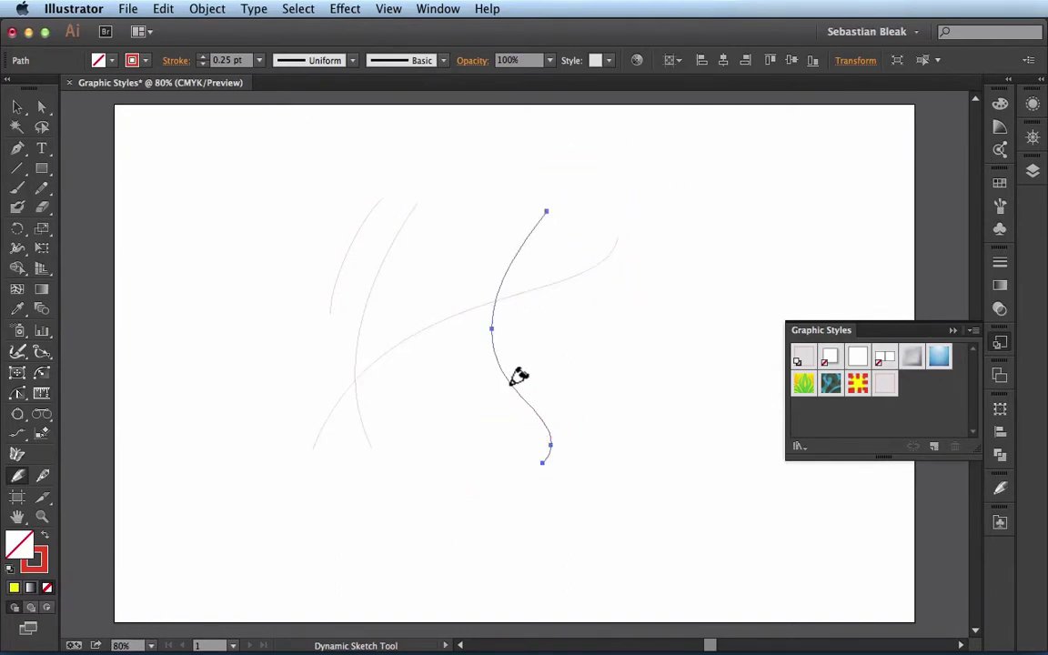
- Apply the blue swirl pattern style and sketch patterned leaf shapes on the artboard
click(830, 382)
mouse_move(691, 194)
mouse_down()
mouse_move(628, 278)
mouse_move(506, 487)
mouse_move(596, 441)
mouse_move(793, 253)
mouse_up()
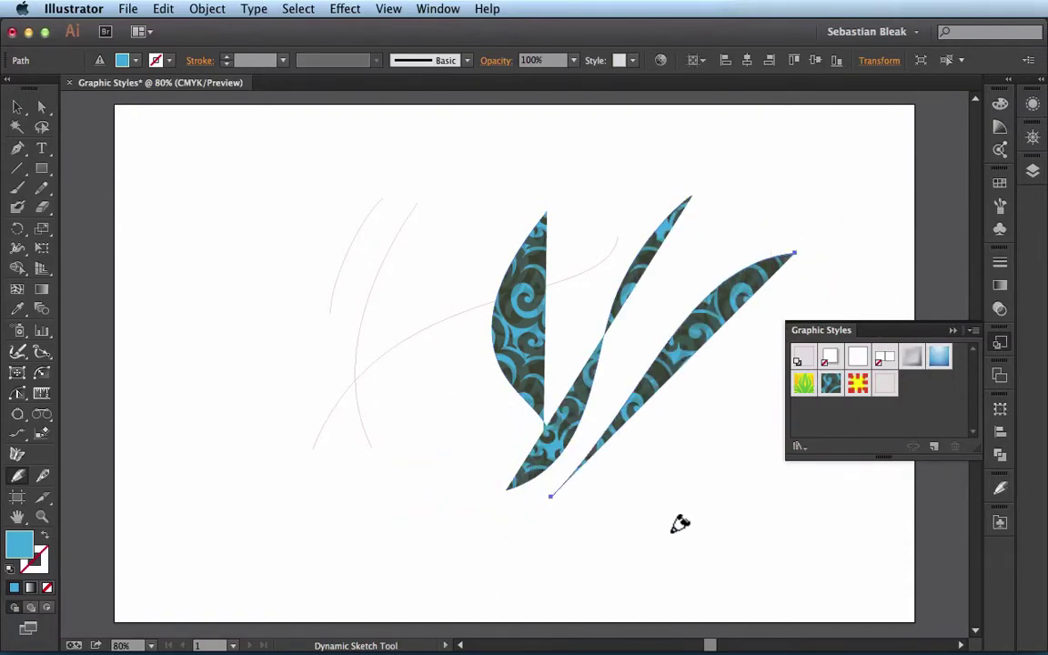
mouse_move(672, 530)
mouse_down()
mouse_move(640, 513)
mouse_move(439, 547)
mouse_move(272, 545)
mouse_move(219, 361)
mouse_move(195, 320)
mouse_up()
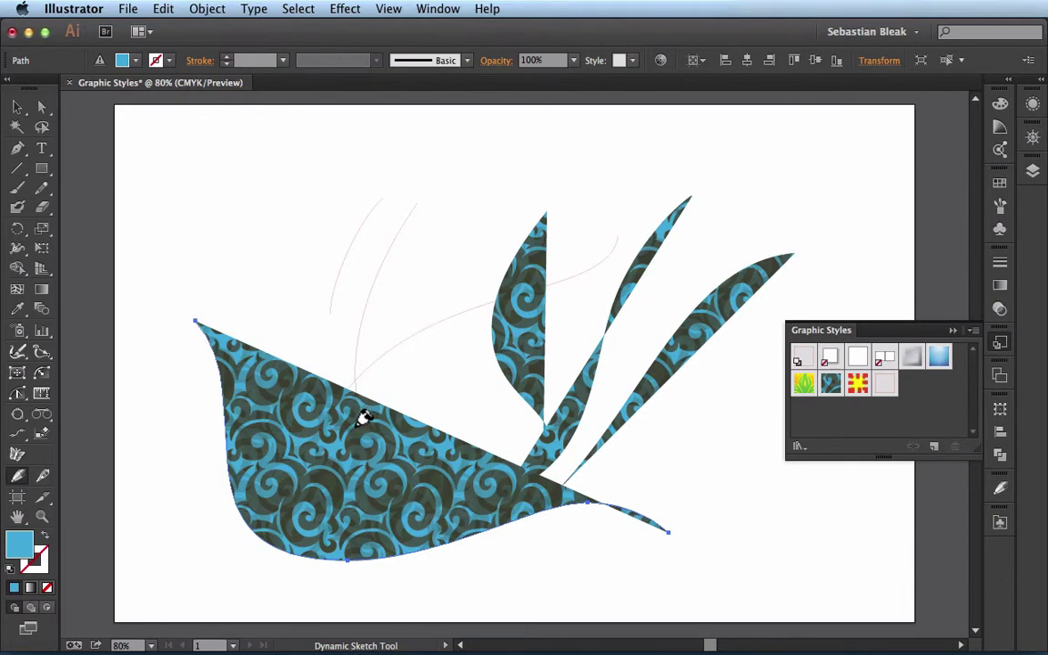
- Revert the large shape and sketch three thin strokes along the left side
key(super+z)
drag(292, 227, 273, 382)
drag(238, 156, 239, 317)
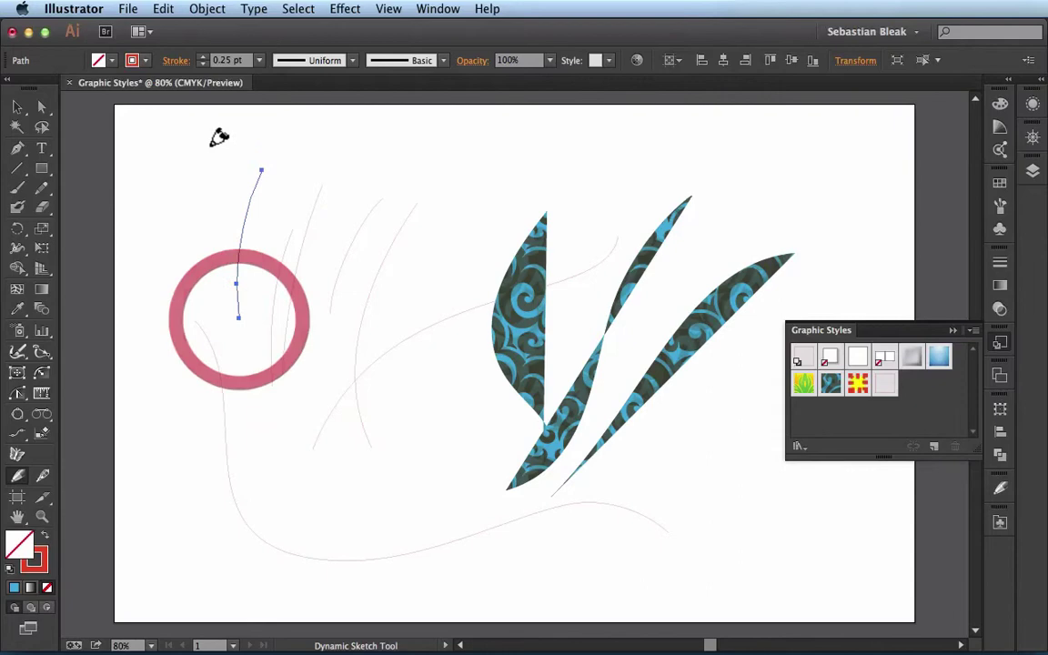
drag(173, 180, 196, 360)
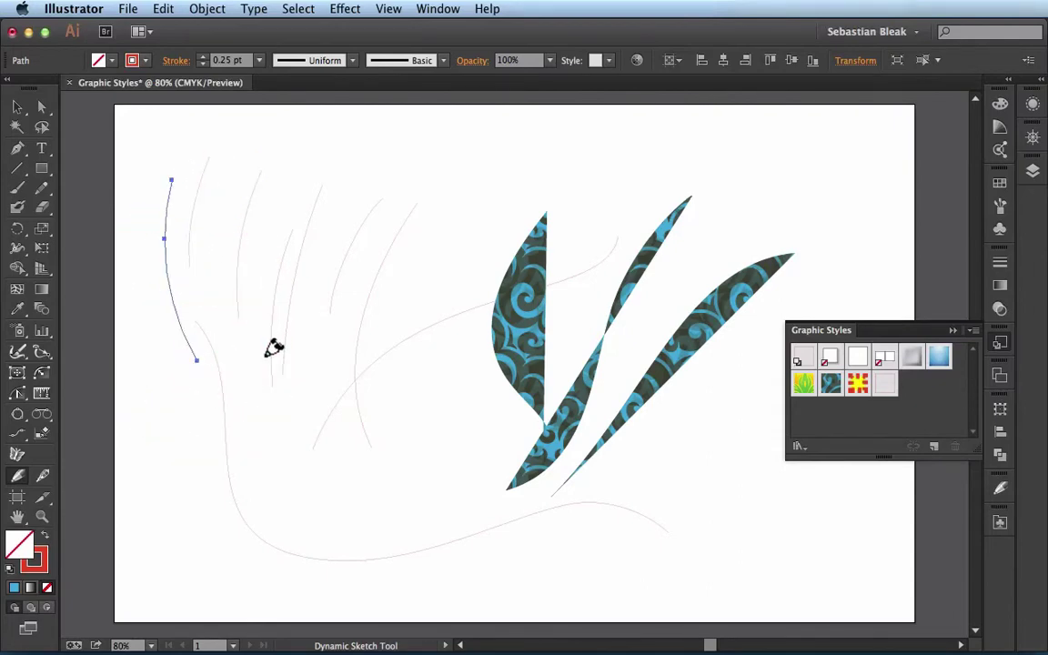
- Give all paths the default thin unfilled stroke, then sketch a new curve toward the upper right
key(super+a)
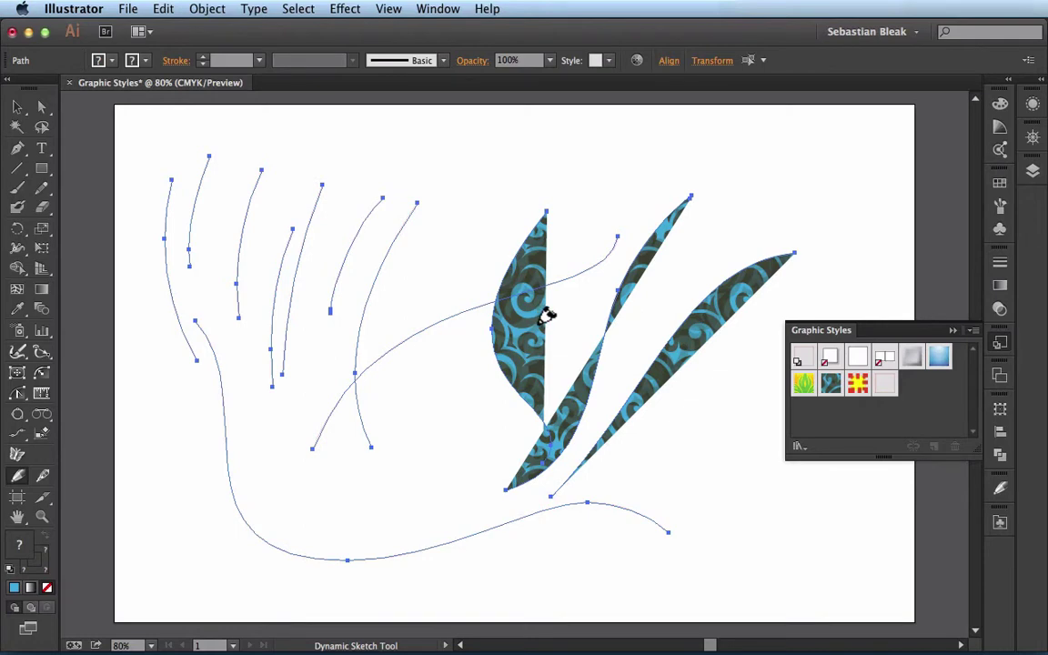
key(d)
mouse_move(744, 188)
mouse_down()
mouse_move(627, 340)
mouse_move(626, 359)
mouse_up()
mouse_move(846, 179)
mouse_down()
mouse_move(735, 222)
mouse_move(700, 247)
mouse_up()
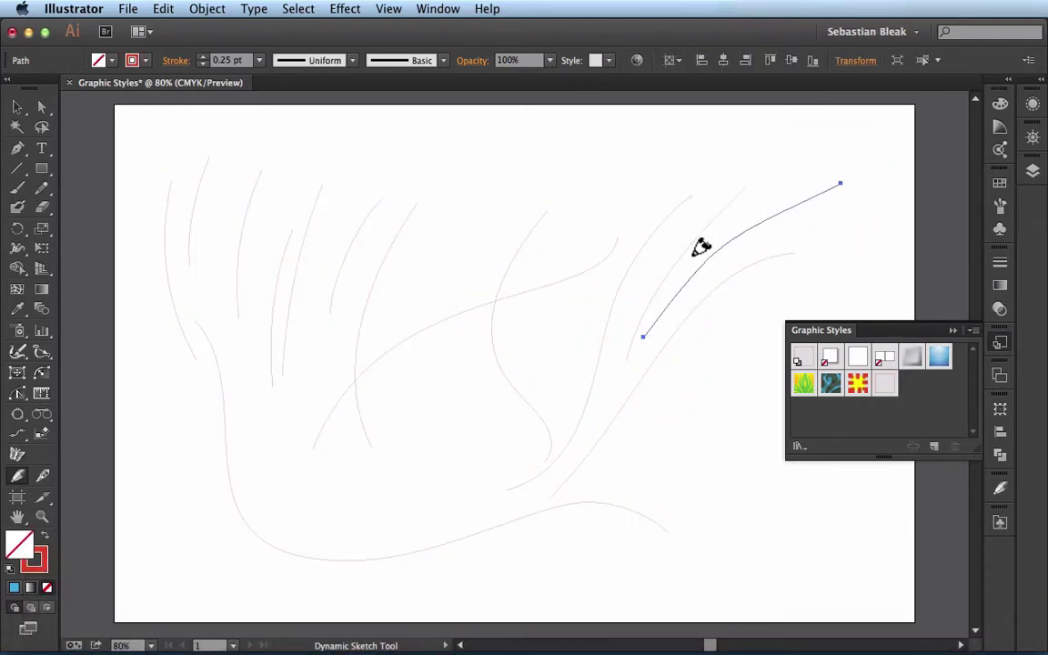